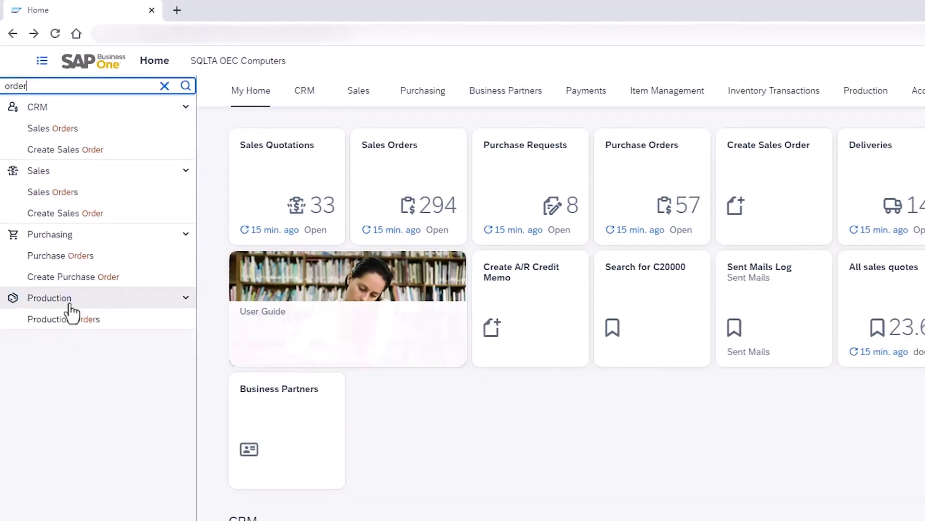
# Clear the main menu search, close the menu, and browse the home page tile groups from Sales onward.
pyautogui.click(164, 86)
pyautogui.click(41, 60)
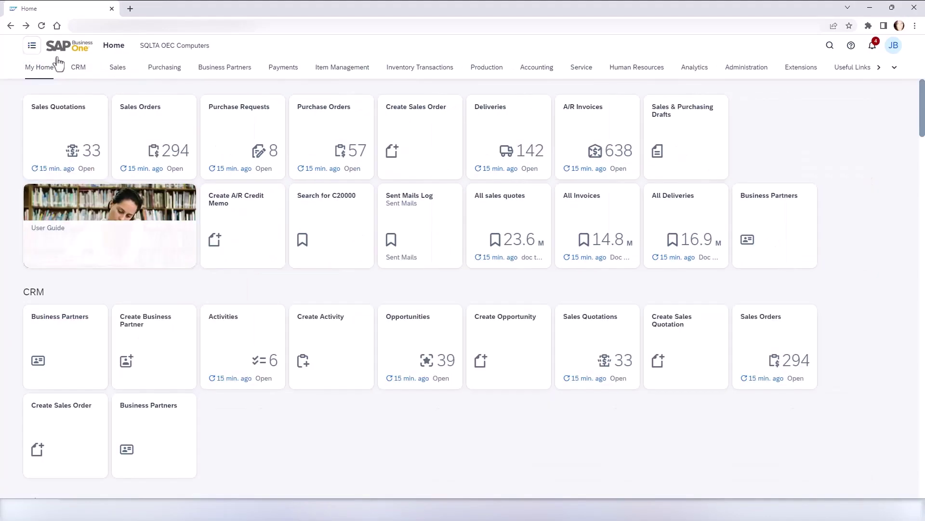
pyautogui.click(118, 67)
pyautogui.scroll(-15, 642, 180)
pyautogui.moveTo(917, 250); pyautogui.dragTo(921, 89)
# Search all record types by a customer code, view the suggested saved search's results, and return to the home page.
pyautogui.click(830, 46)
pyautogui.click(598, 46)
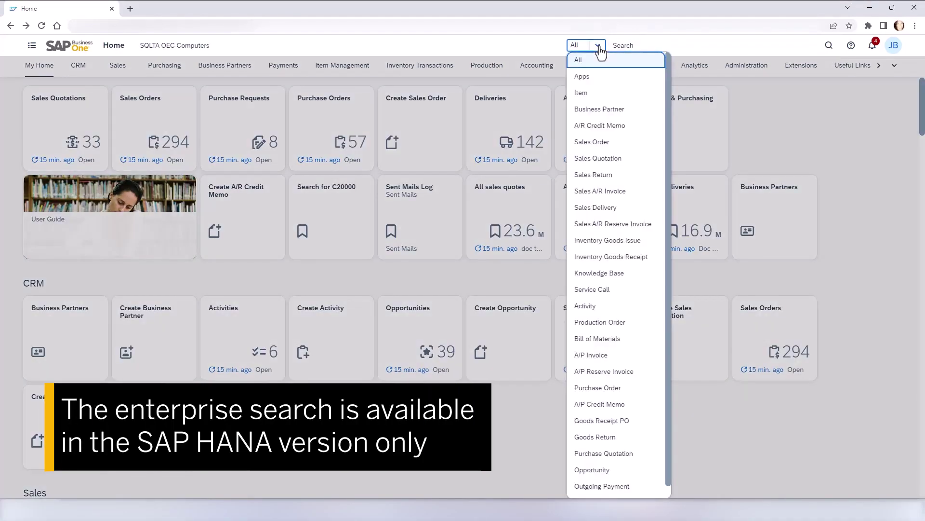
pyautogui.click(627, 45)
pyautogui.write('C2000')
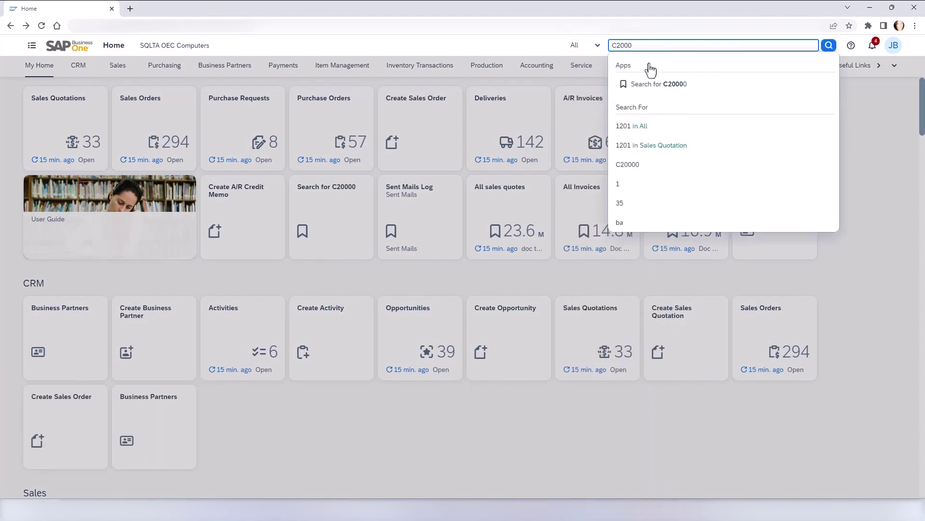
pyautogui.click(659, 84)
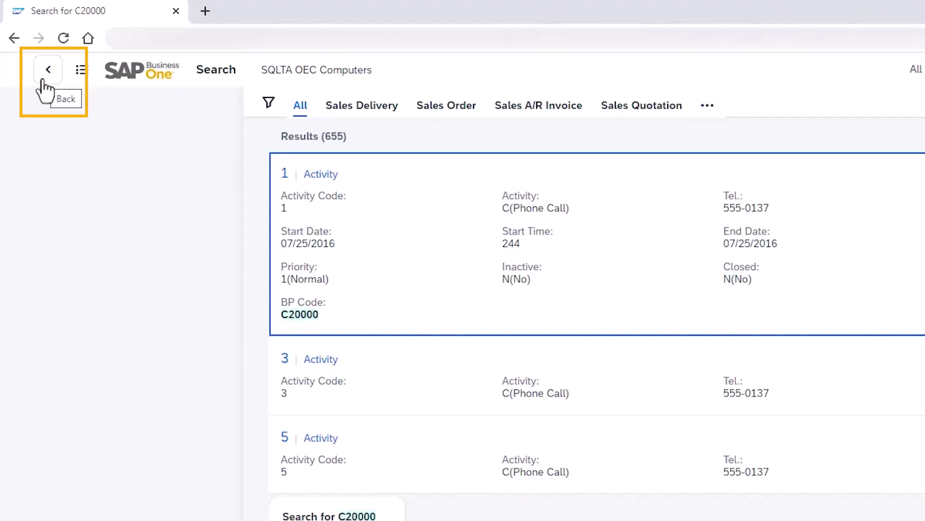
pyautogui.click(152, 84)
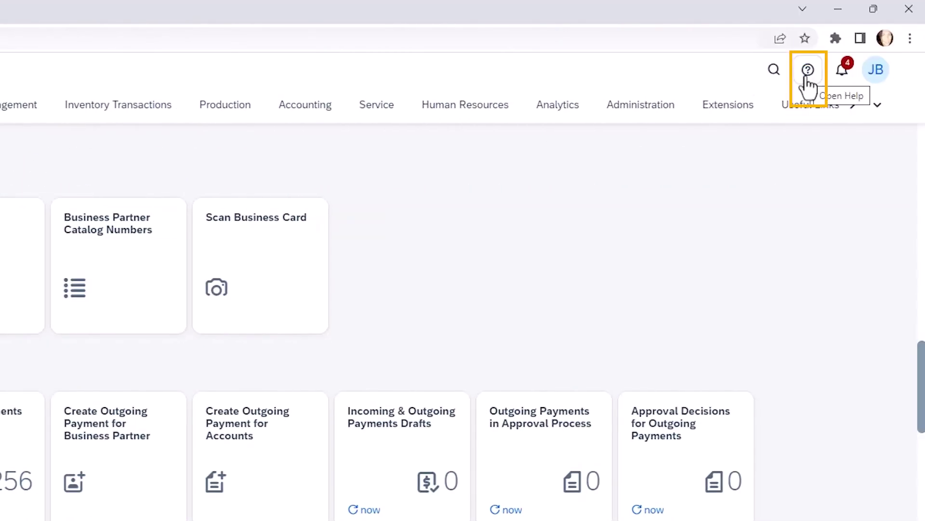
# Open the help topics, read the Main Menu explanation, close its callout, and go back to the My Home group.
pyautogui.click(808, 72)
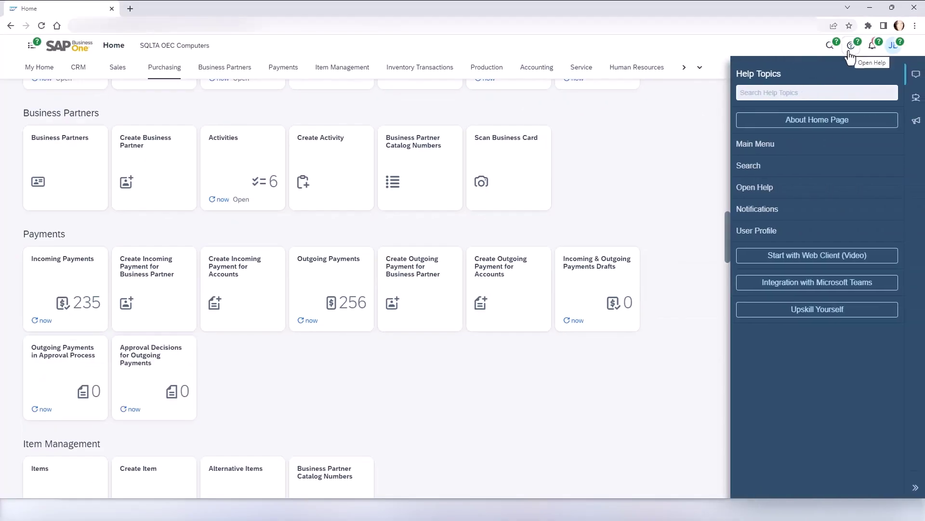
pyautogui.click(805, 147)
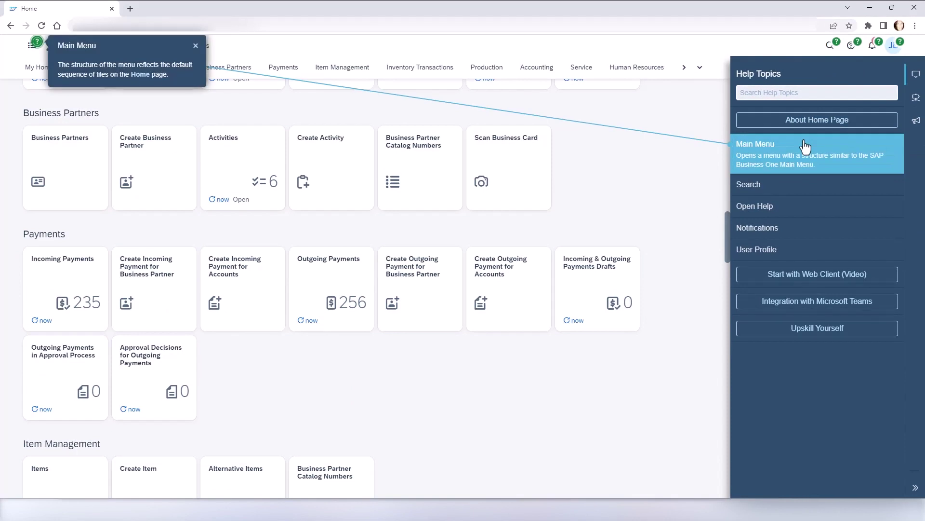
pyautogui.click(196, 46)
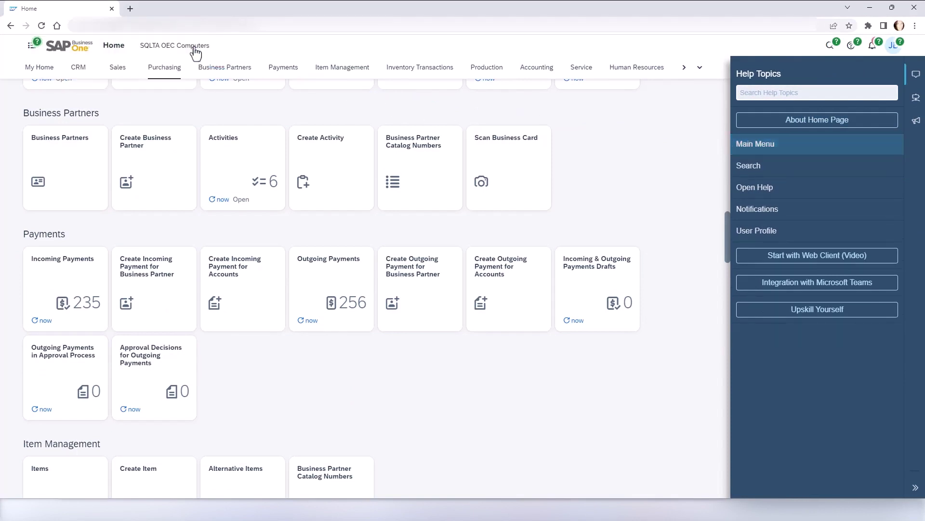
pyautogui.click(36, 67)
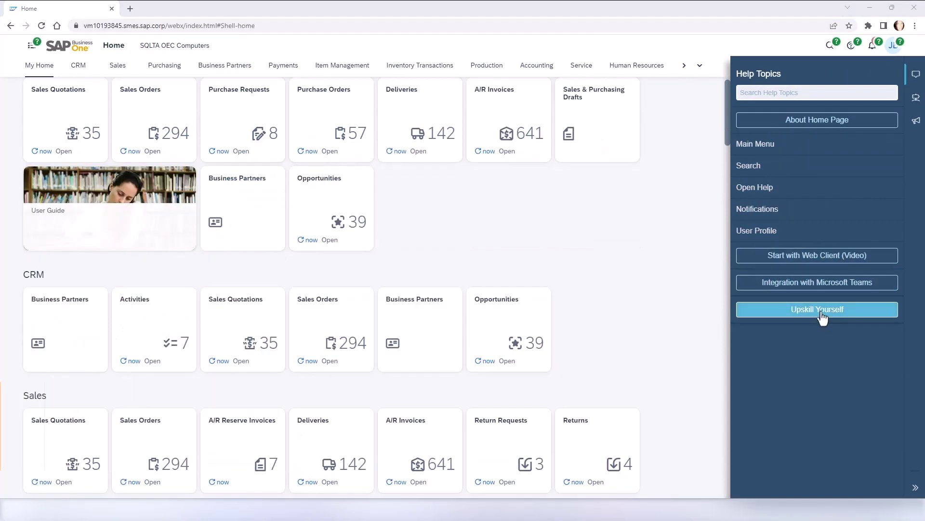
# Look through the Upskill Yourself topic, the guided tours and the What's New entries in the help, and close it.
pyautogui.click(820, 311)
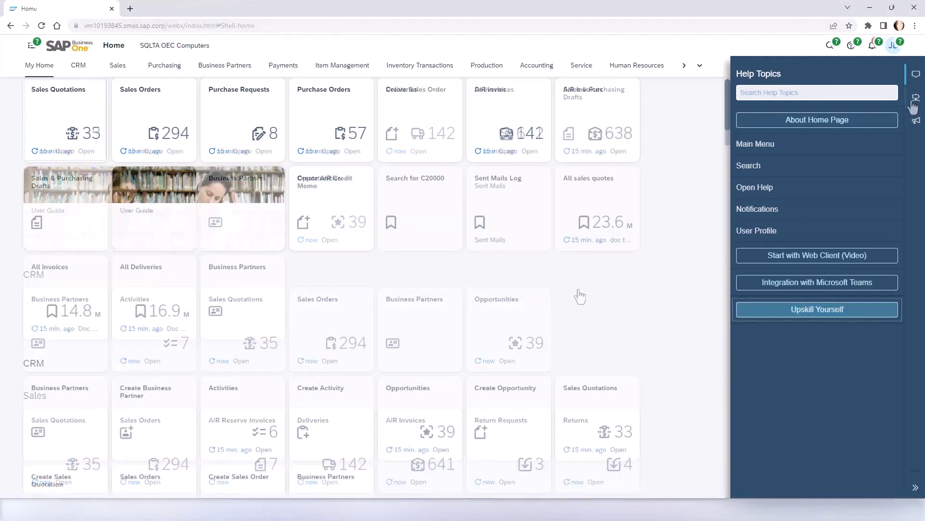
pyautogui.click(915, 98)
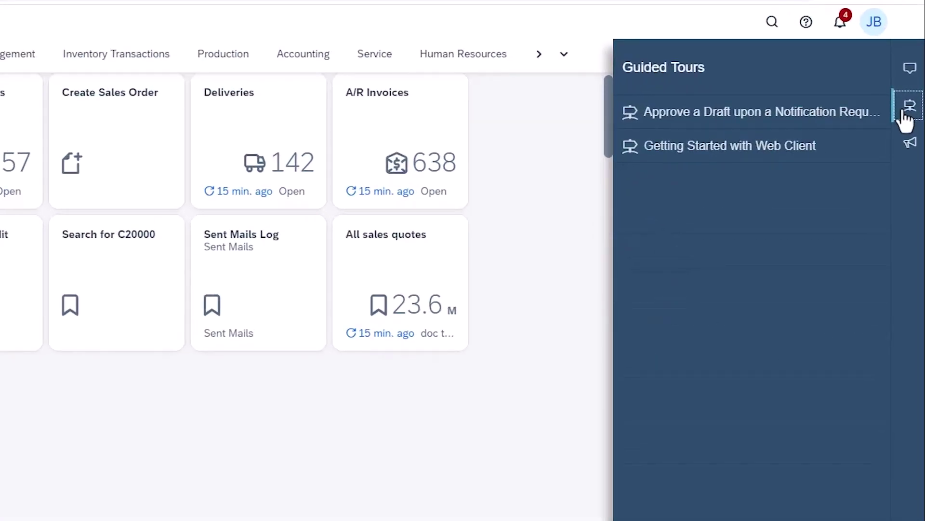
pyautogui.click(910, 143)
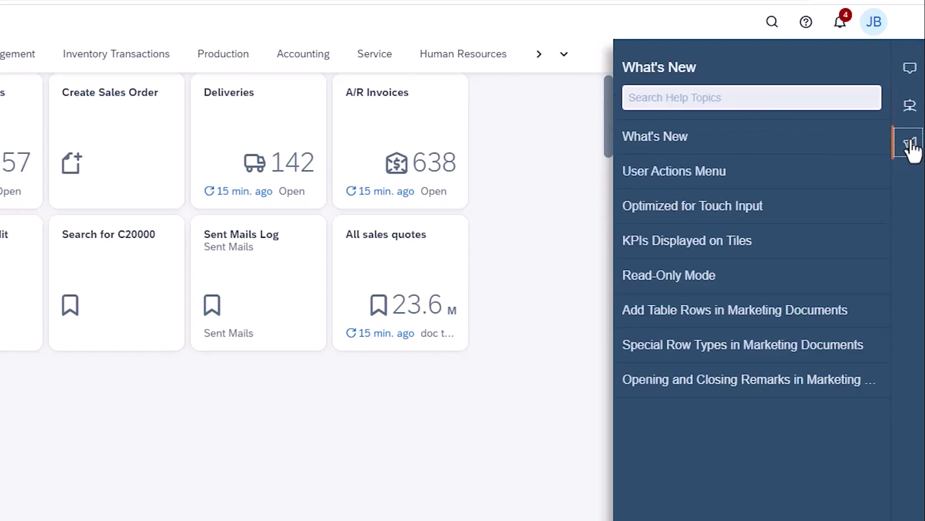
pyautogui.press('Escape')
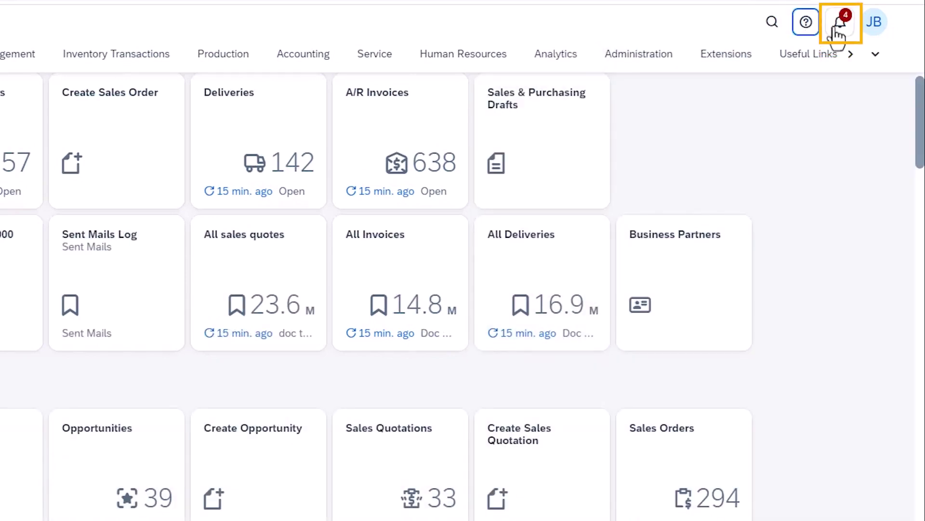
# View the notifications sorted by date and by priority, and close the list.
pyautogui.click(840, 32)
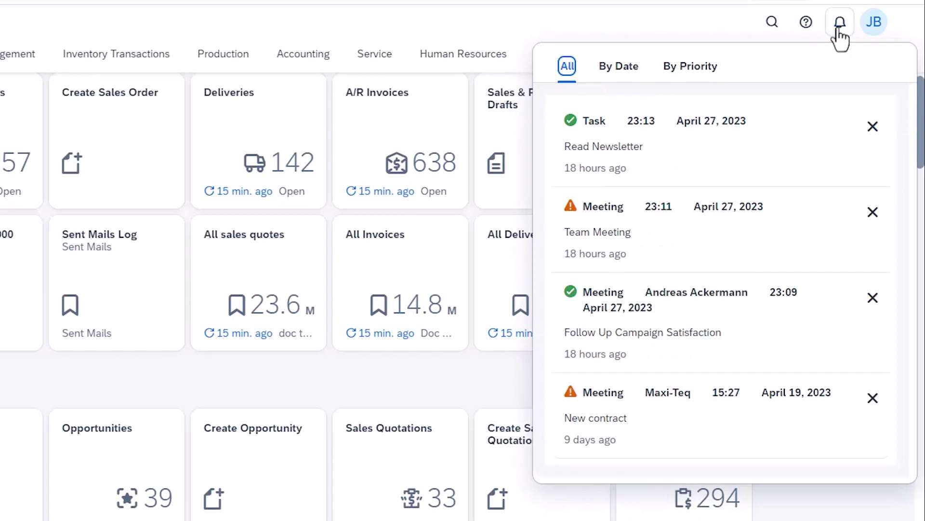
pyautogui.click(625, 75)
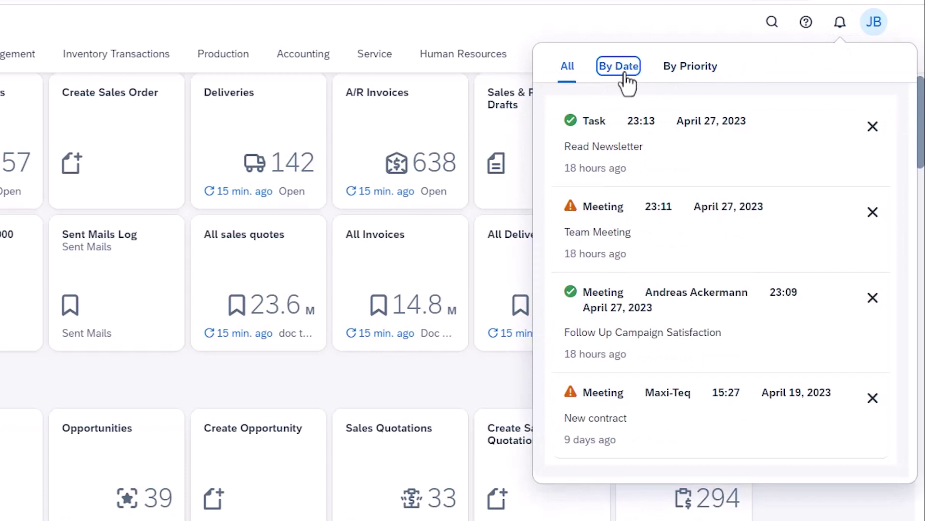
pyautogui.click(684, 70)
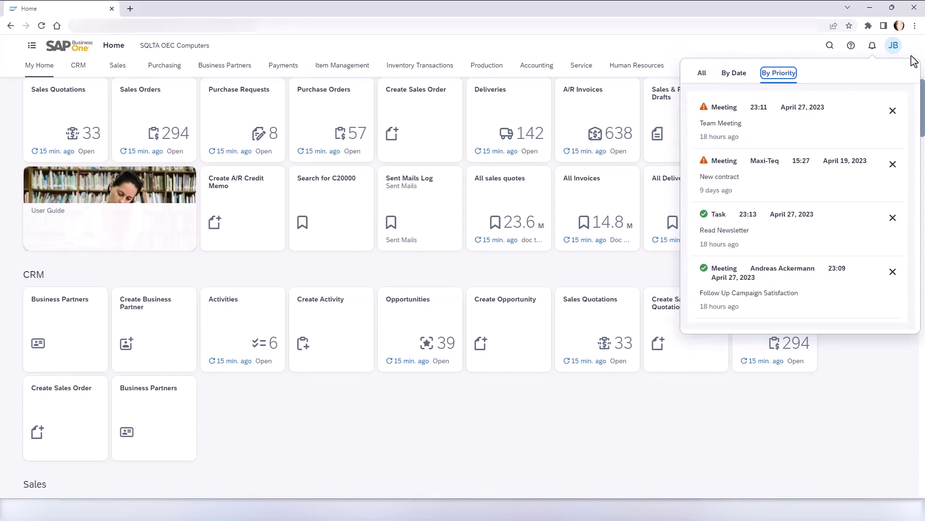
pyautogui.click(914, 58)
# Jump to the User-Defined Objects group using the complete list of home page groups.
pyautogui.click(897, 67)
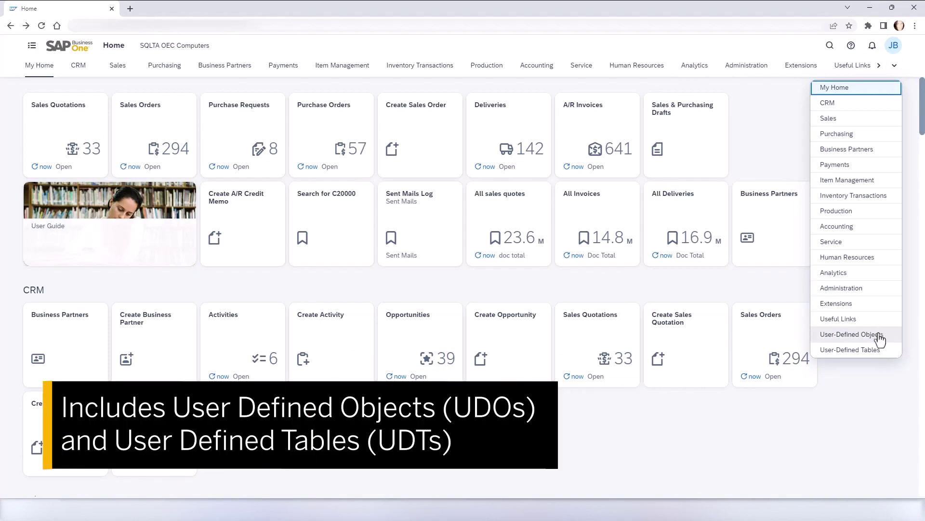
pyautogui.click(879, 335)
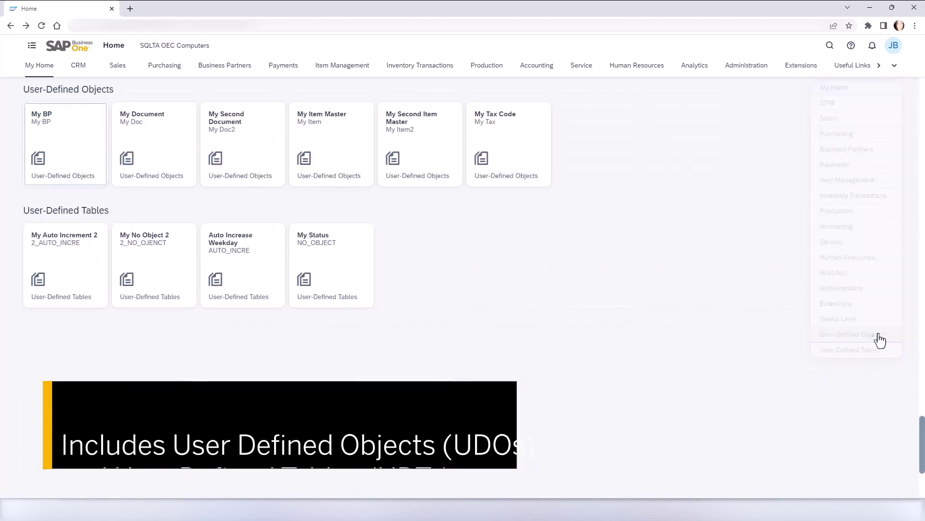
pyautogui.click(895, 65)
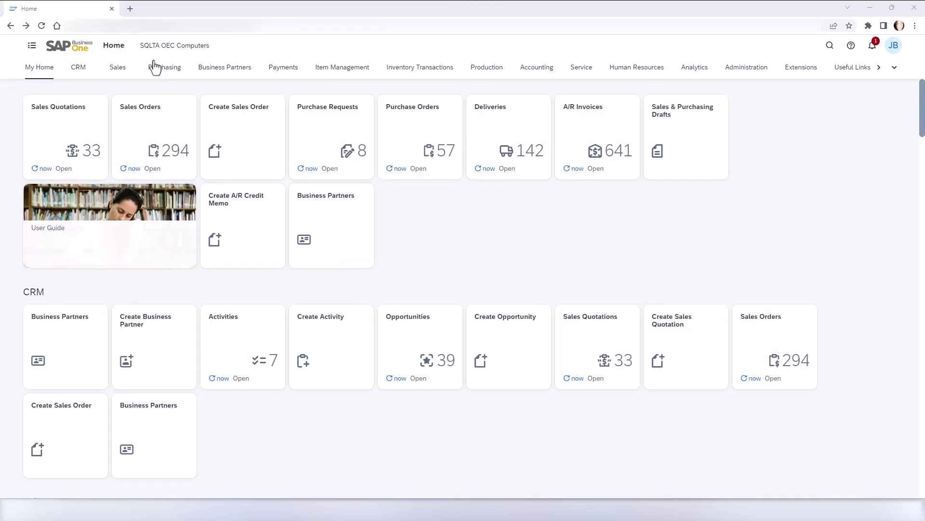
# Open a new sales quotation form from the Sales group and return to the home page without filling it in.
pyautogui.click(122, 71)
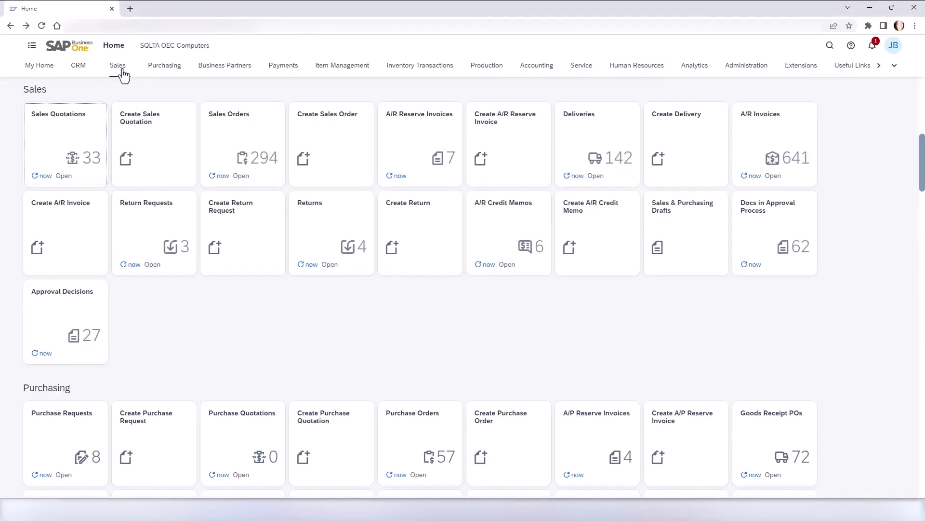
pyautogui.click(182, 149)
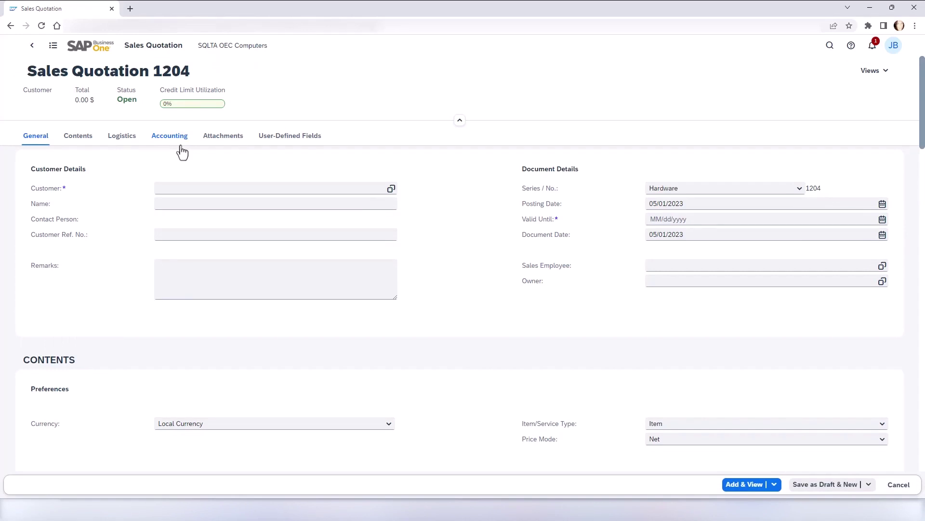
pyautogui.click(32, 46)
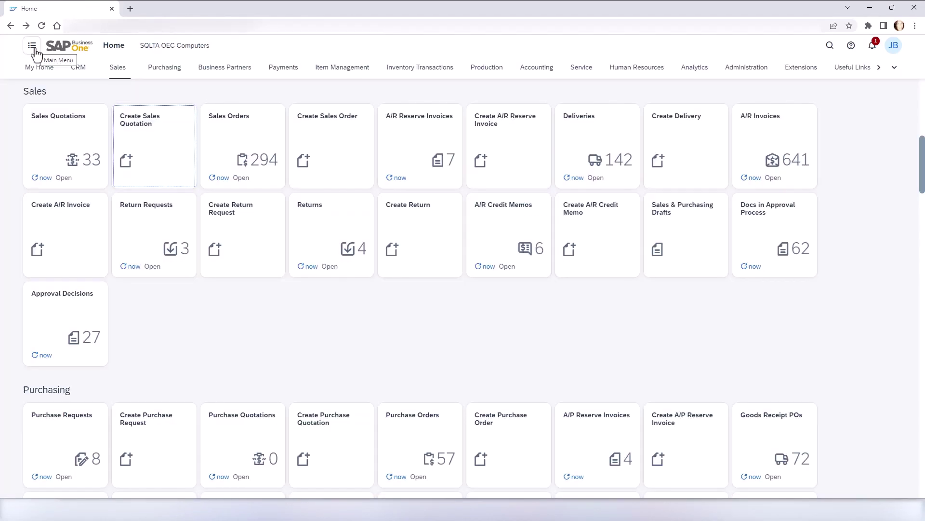
# View the list of open sales quotations, return to the home page, and refresh the Sales Quotations tile.
pyautogui.click(49, 131)
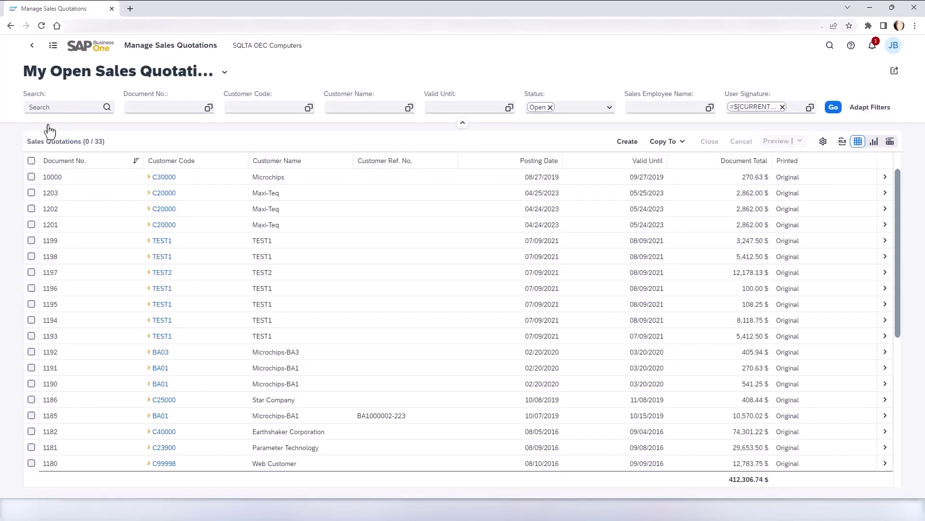
pyautogui.click(32, 45)
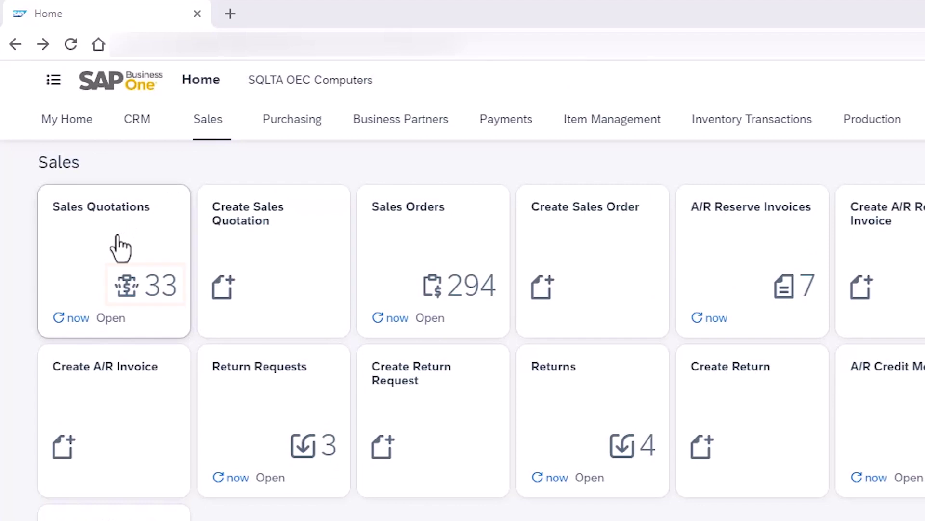
pyautogui.click(59, 319)
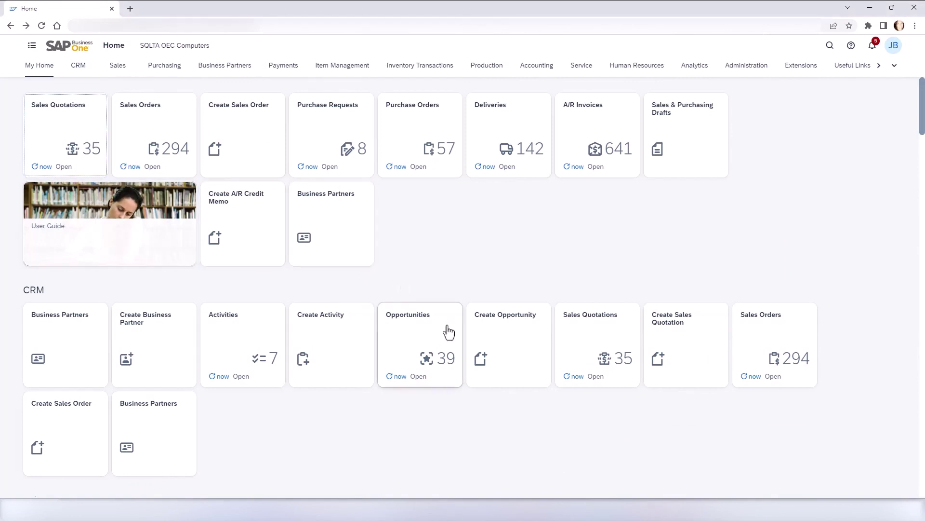
# Move the Opportunities tile from CRM into My Home, and hide the Purchasing group in the home page's edit mode.
pyautogui.moveTo(442, 333); pyautogui.dragTo(449, 236)
pyautogui.click(893, 45)
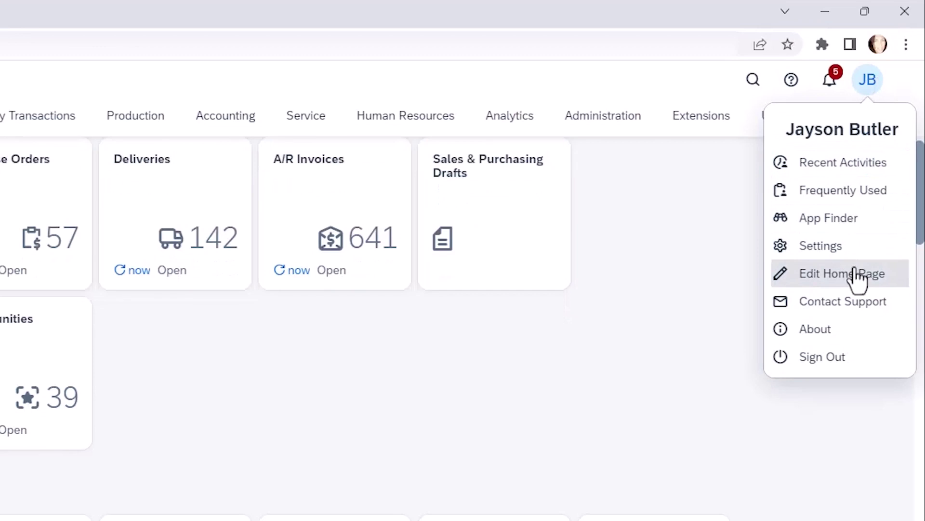
pyautogui.click(857, 280)
pyautogui.moveTo(923, 128); pyautogui.dragTo(922, 212)
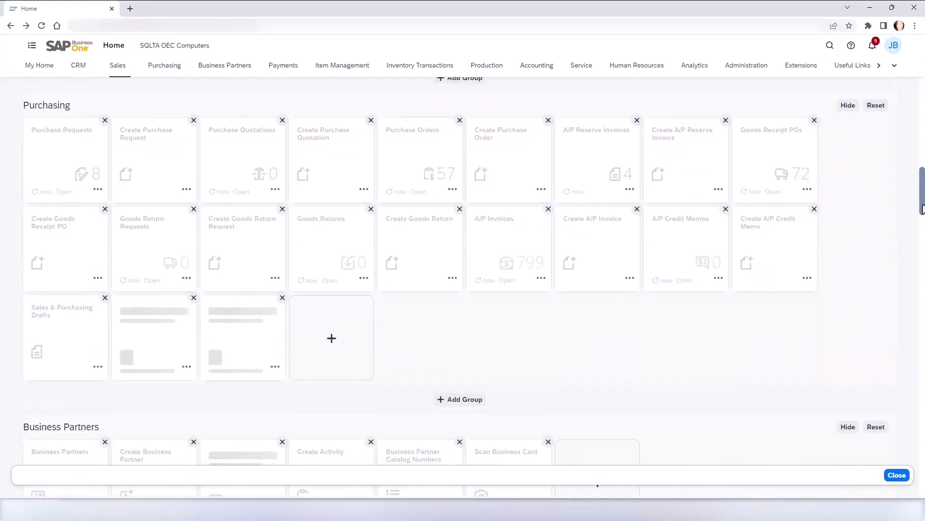
pyautogui.click(848, 129)
pyautogui.click(541, 203)
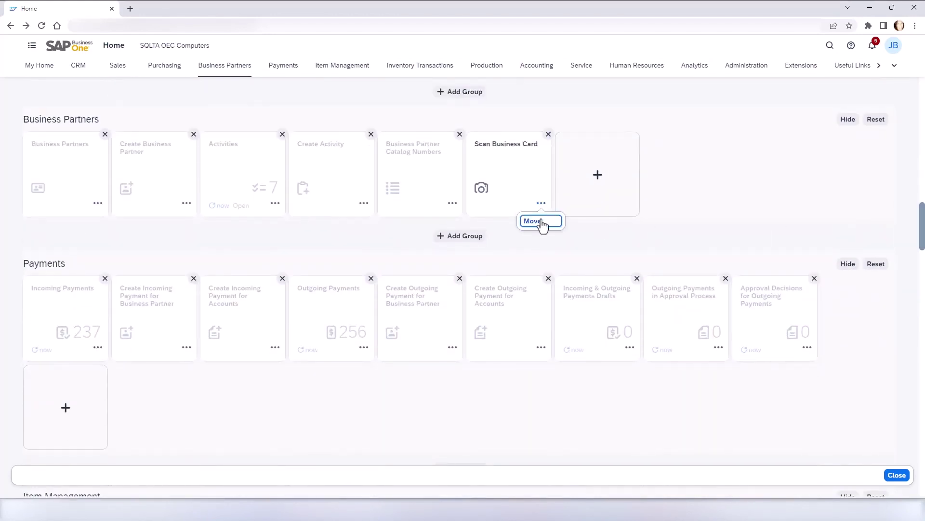
pyautogui.click(540, 222)
pyautogui.click(532, 424)
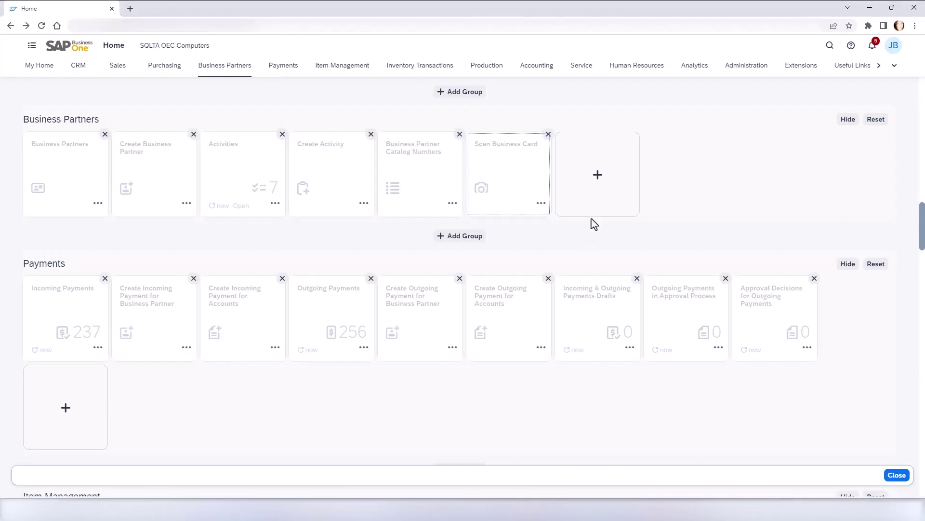
# Add the Create Sales Order tile to the Business Partners group and finish editing the home page.
pyautogui.click(598, 176)
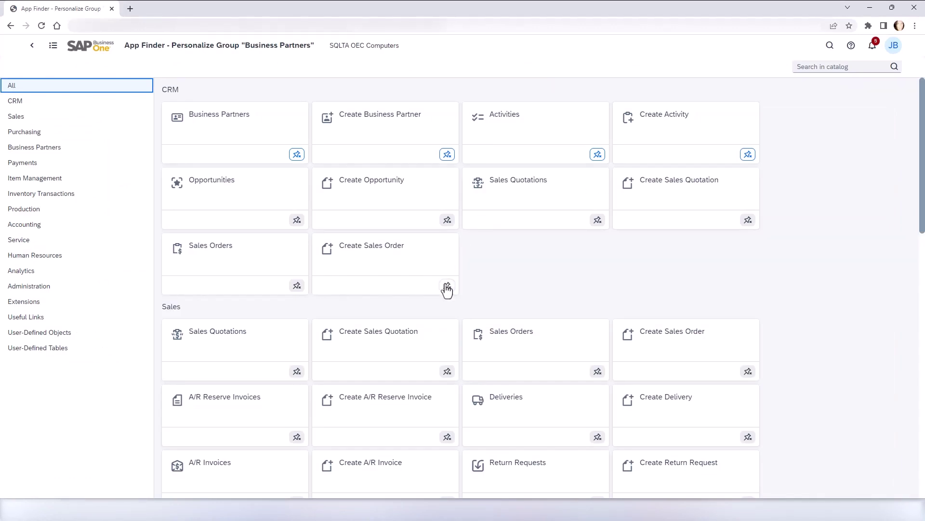
pyautogui.click(448, 287)
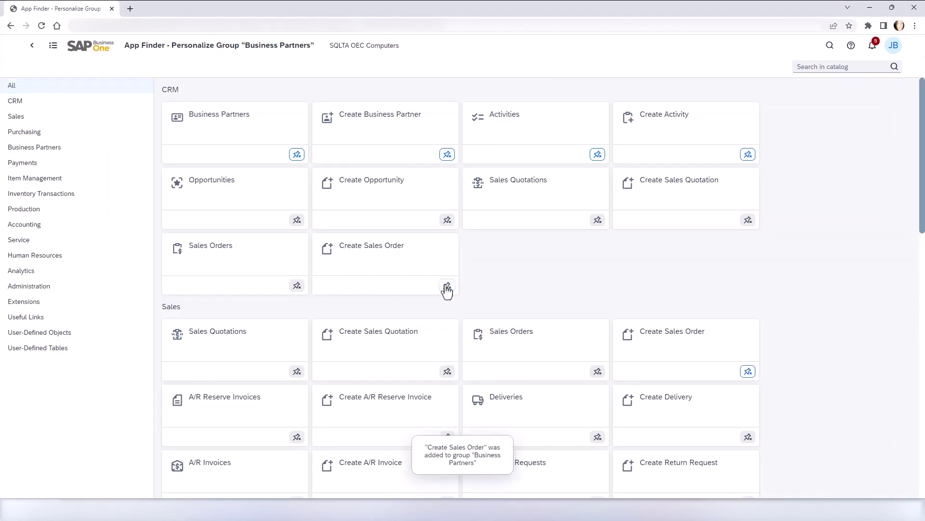
pyautogui.click(32, 45)
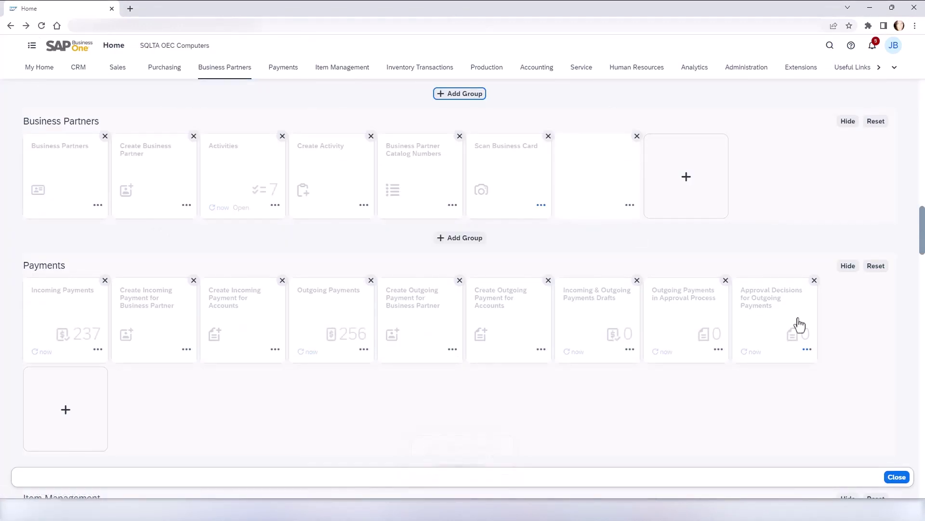
pyautogui.click(897, 477)
pyautogui.scroll(2, 924, 251)
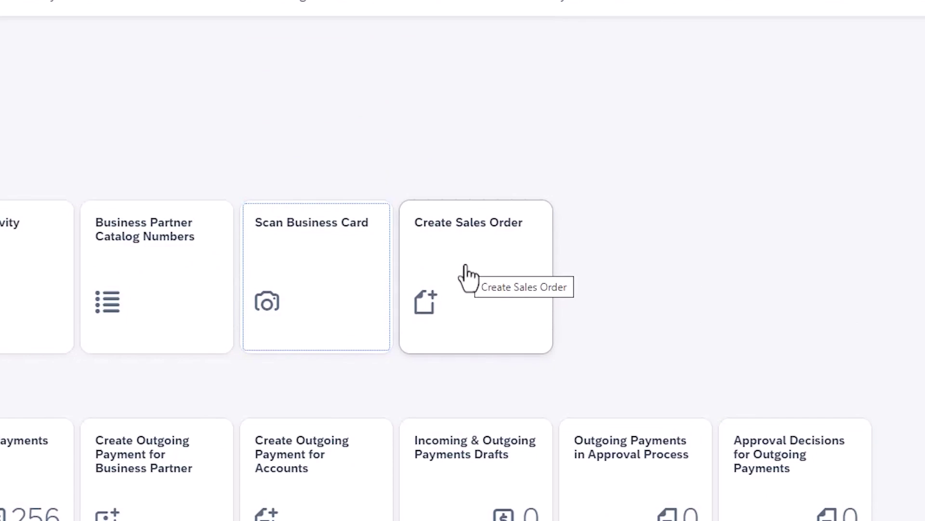
# Reopen the home page for editing and show the hidden Purchasing group again.
pyautogui.click(893, 45)
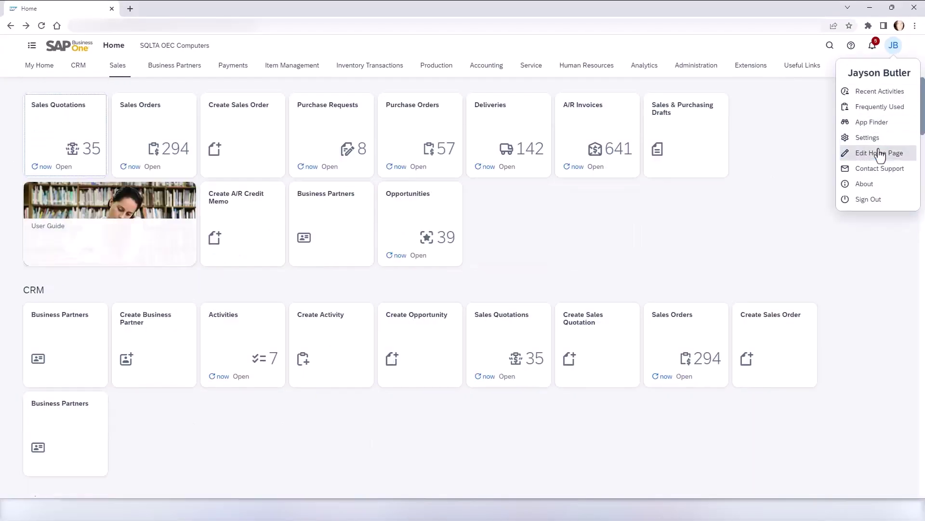
pyautogui.click(879, 153)
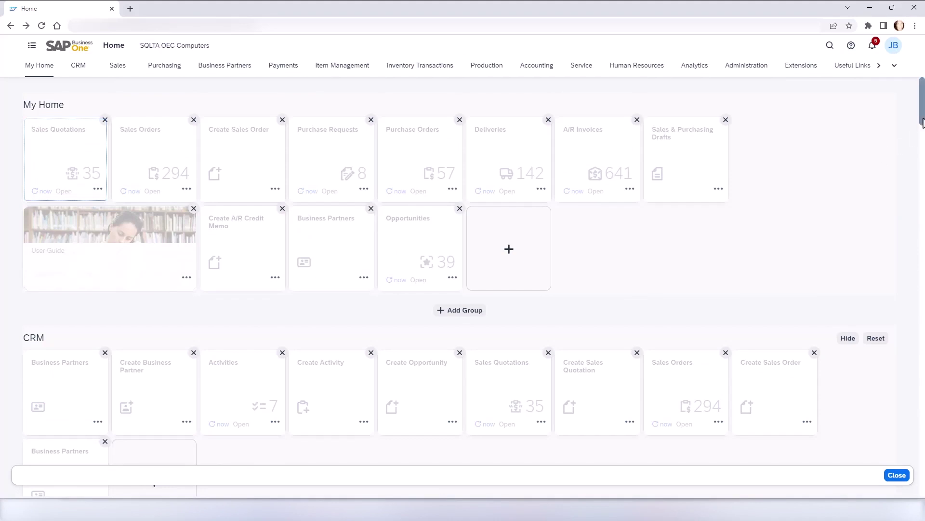
pyautogui.moveTo(924, 120); pyautogui.dragTo(924, 213)
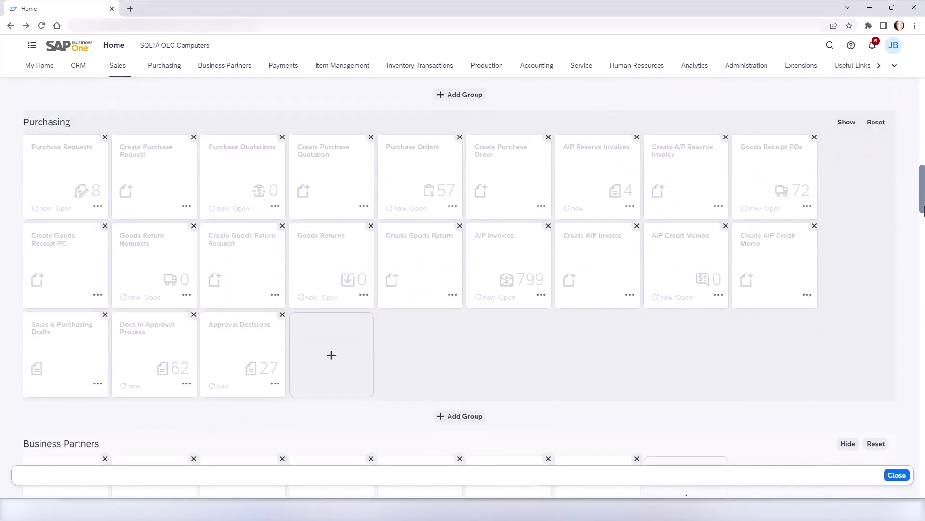
pyautogui.click(848, 124)
# Reset the Business Partners group and rename it Customers and Vendors.
pyautogui.scroll(-6, 892, 193)
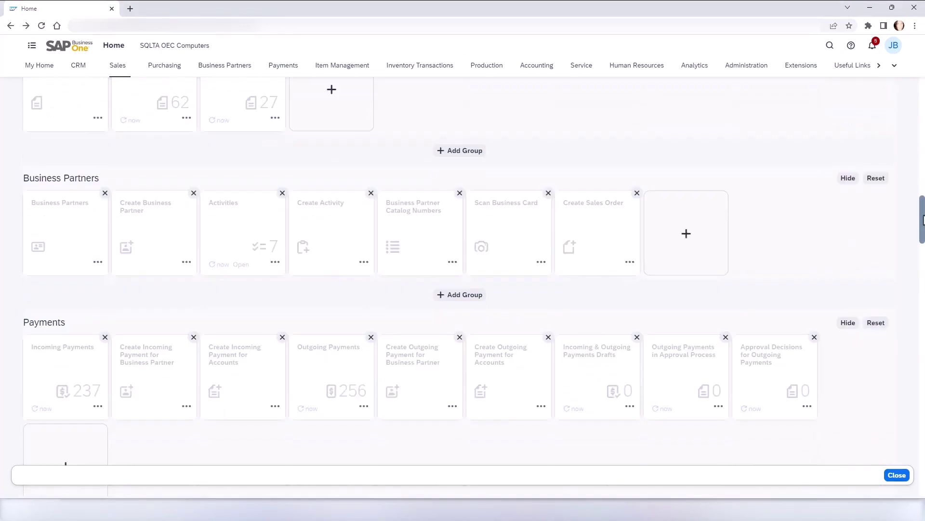
pyautogui.click(877, 167)
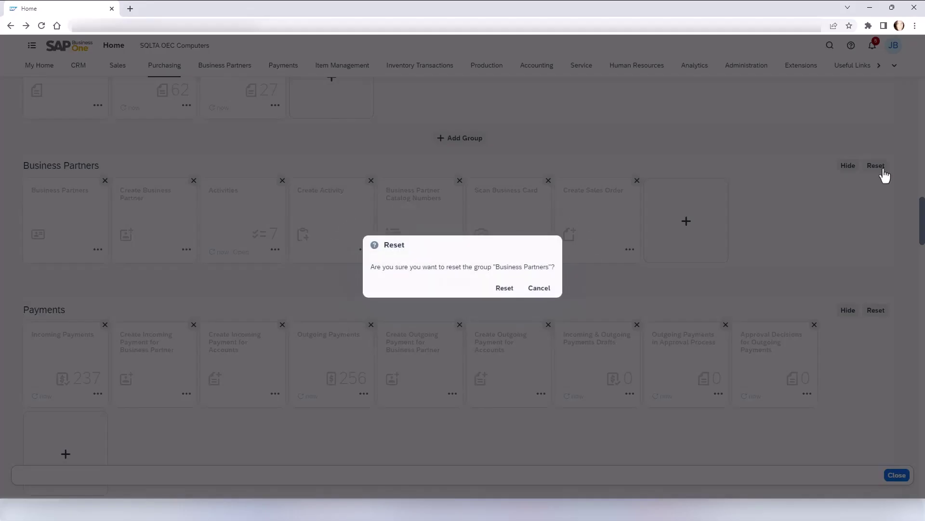
pyautogui.click(505, 288)
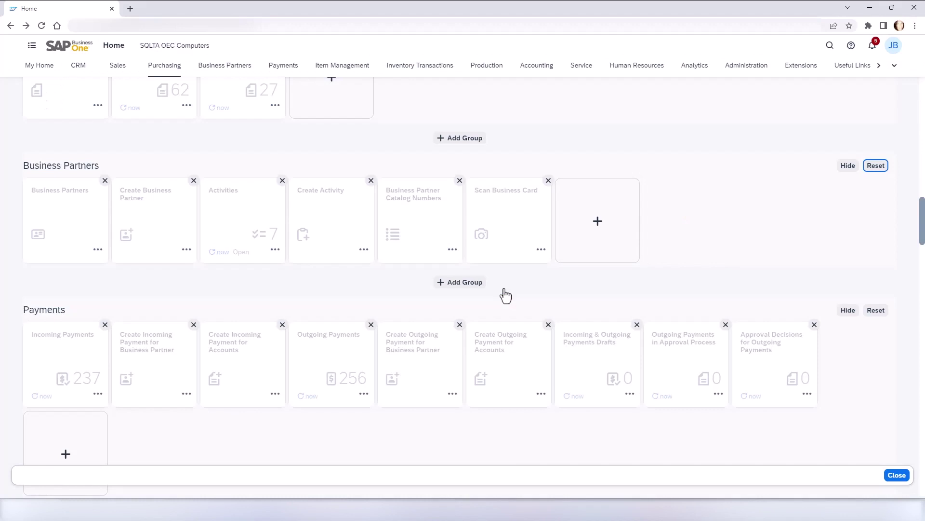
pyautogui.click(74, 167)
pyautogui.moveTo(104, 165); pyautogui.dragTo(18, 163)
pyautogui.write('Customers and Vendors')
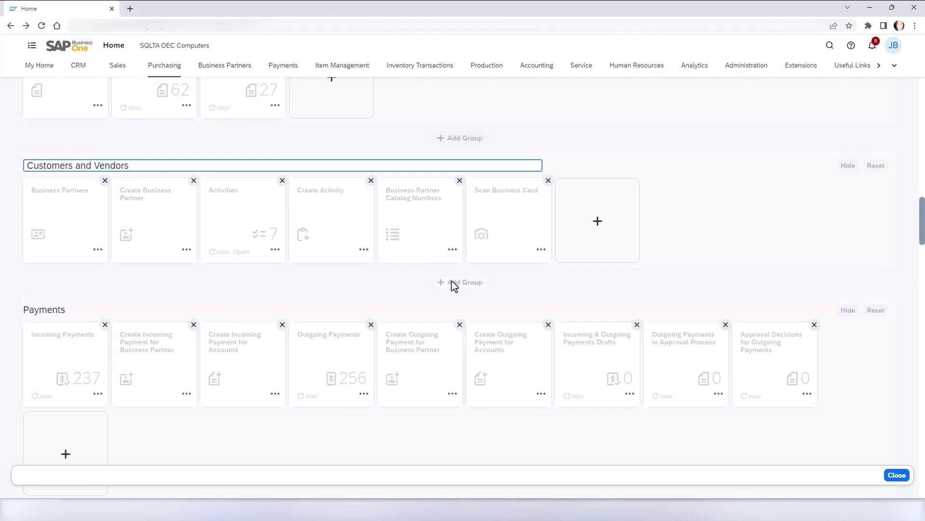
# Add a group named My New Group between the Sales and Purchasing groups, and try to delete it.
pyautogui.click(454, 285)
pyautogui.click(453, 287)
pyautogui.write('My New Group')
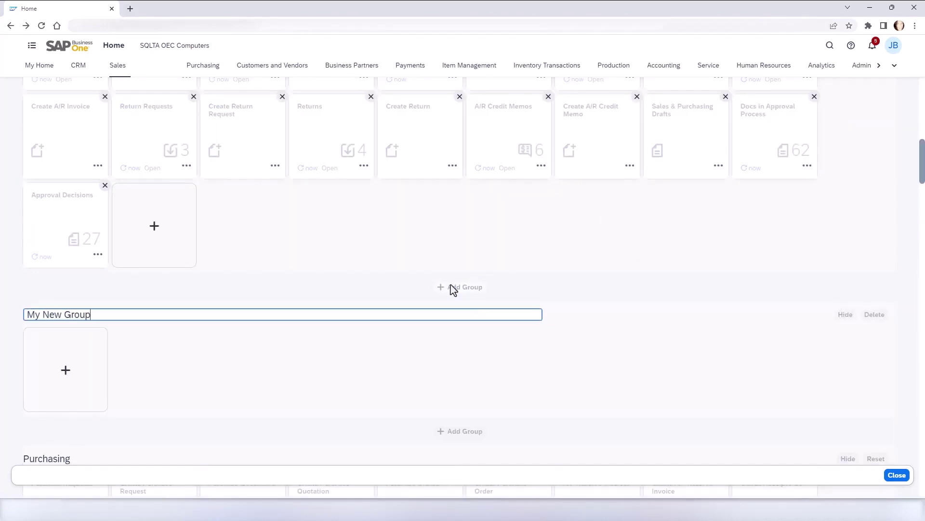
pyautogui.click(874, 320)
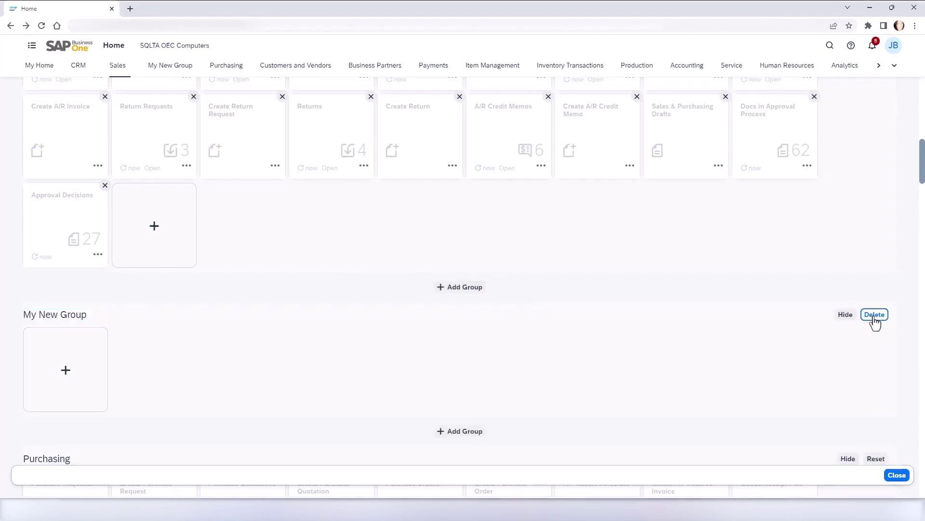
pyautogui.click(501, 289)
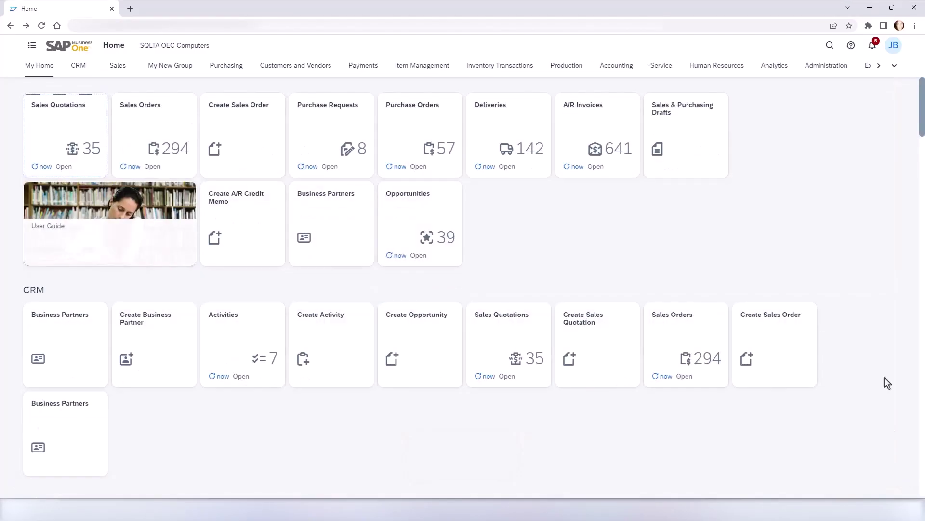
# Open the App Finder and search its catalog for "Bill".
pyautogui.click(894, 46)
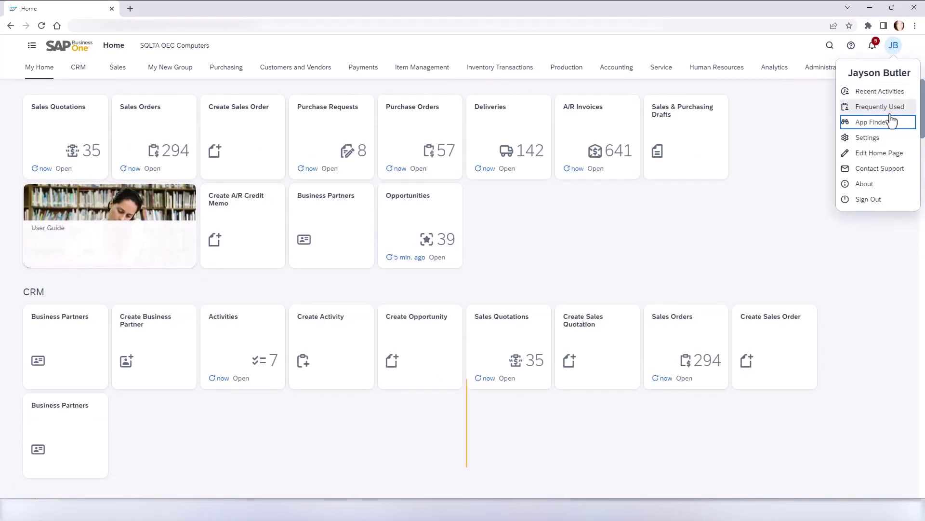
pyautogui.click(870, 123)
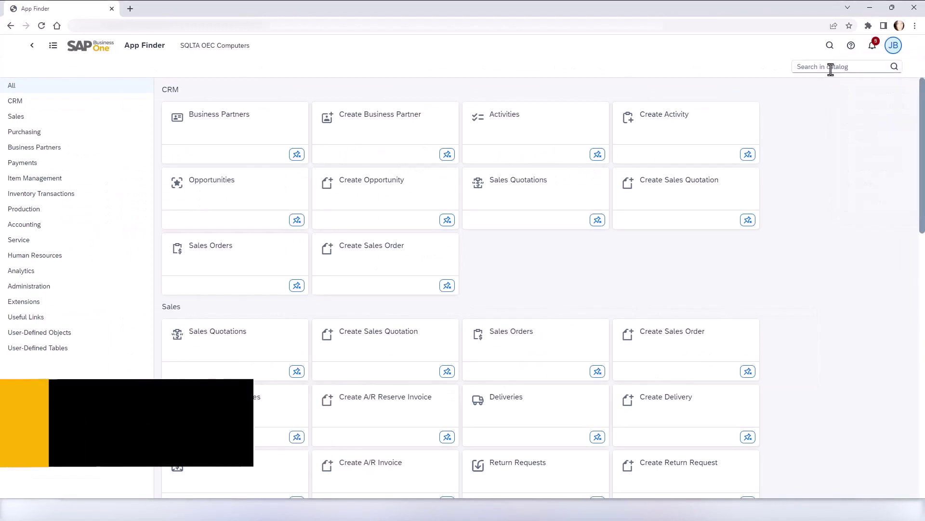
pyautogui.click(831, 69)
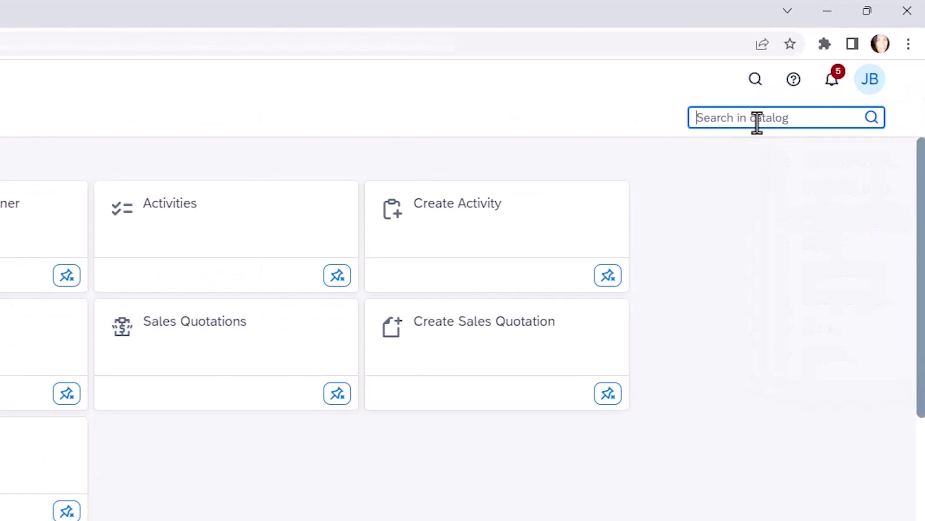
pyautogui.write('Bill')
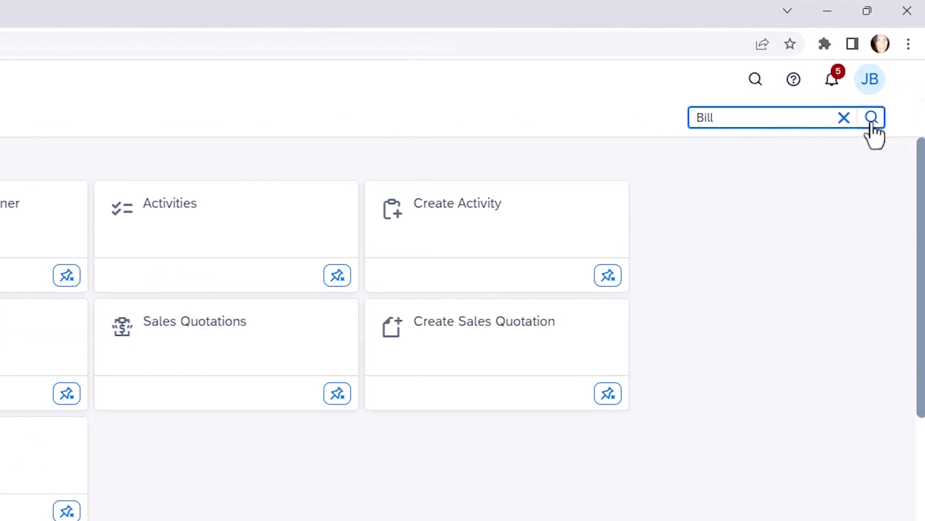
pyautogui.click(872, 121)
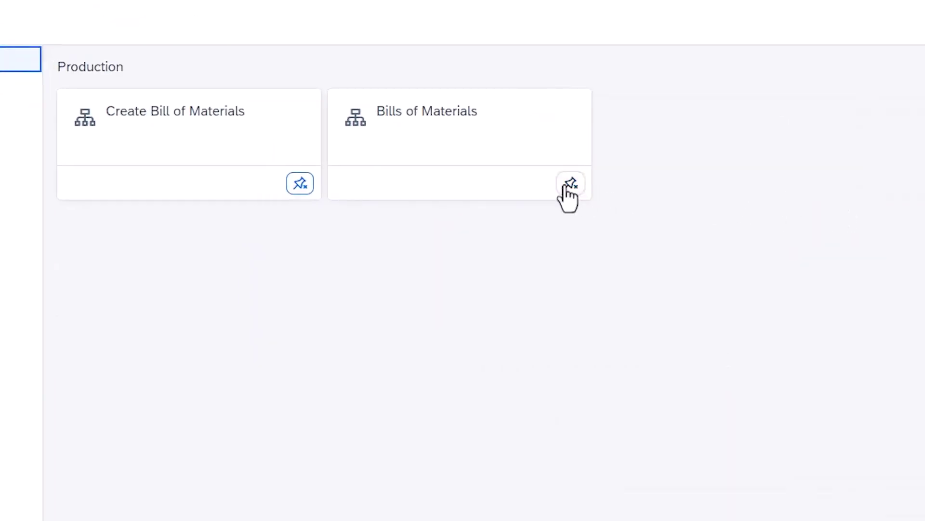
# Assign the Bills of Materials app to the Inventory Transactions group, clear that assignment again, and return to the home page.
pyautogui.click(570, 184)
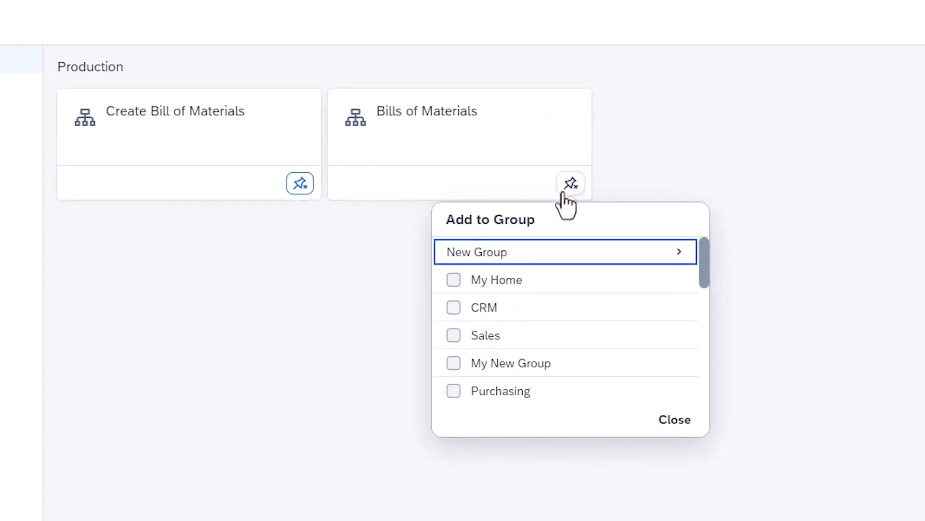
pyautogui.moveTo(703, 270); pyautogui.dragTo(708, 343)
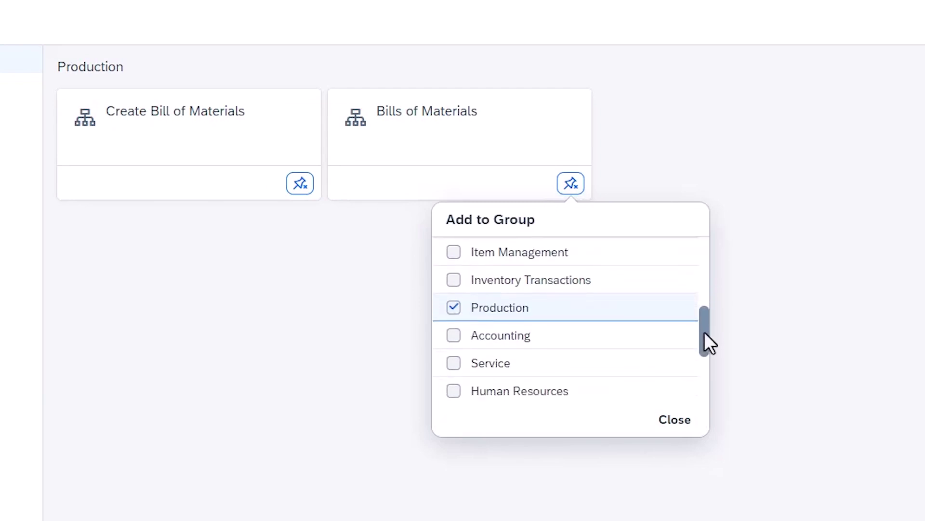
pyautogui.click(454, 281)
pyautogui.click(453, 280)
pyautogui.moveTo(704, 320); pyautogui.dragTo(718, 253)
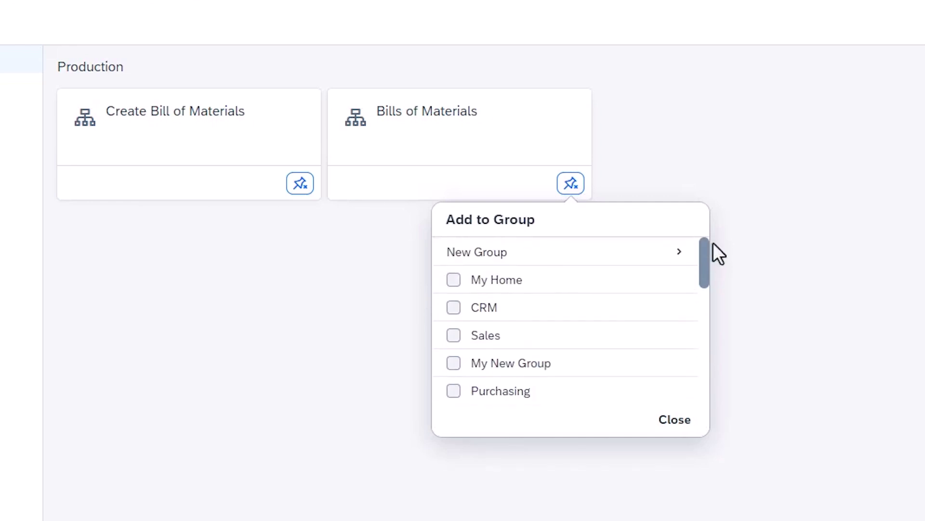
pyautogui.click(682, 420)
pyautogui.click(106, 51)
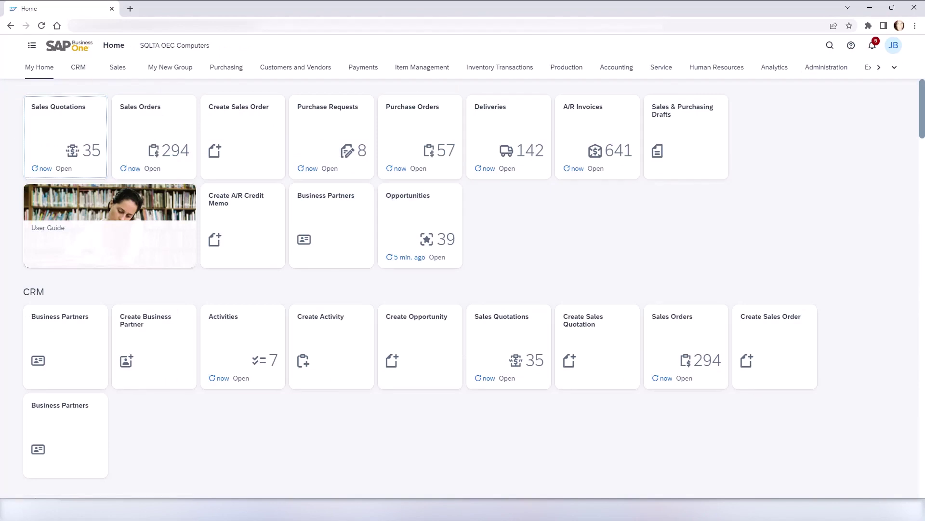
# Set the home page display to show one group at a time, save, and view the CRM and Sales groups.
pyautogui.click(894, 46)
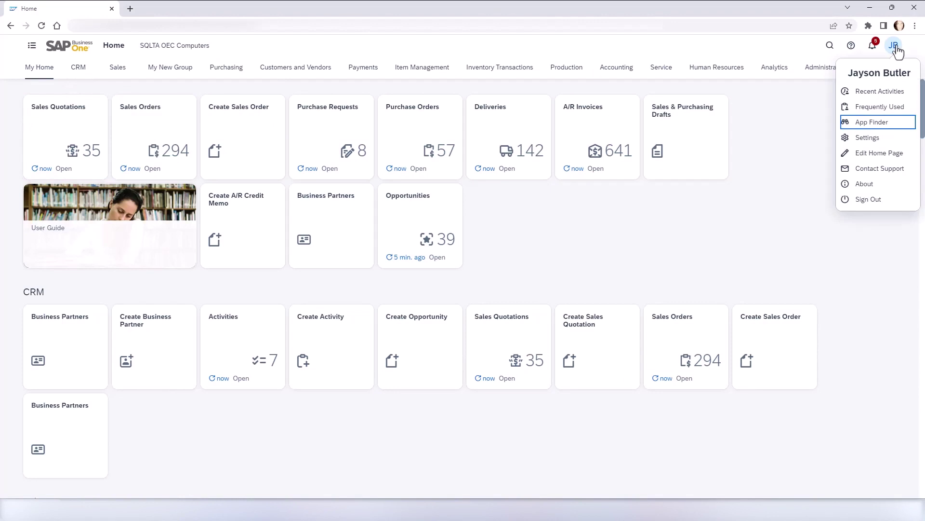
pyautogui.click(885, 139)
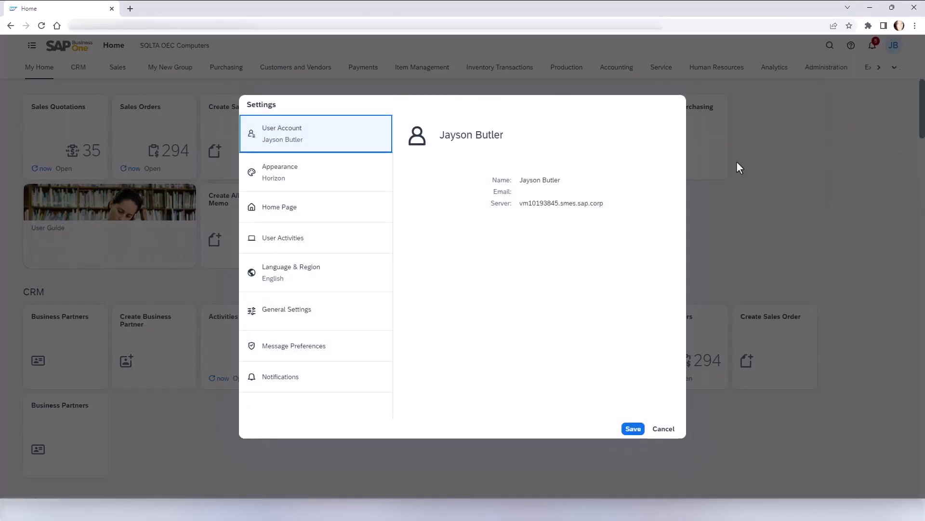
pyautogui.click(330, 208)
pyautogui.click(515, 188)
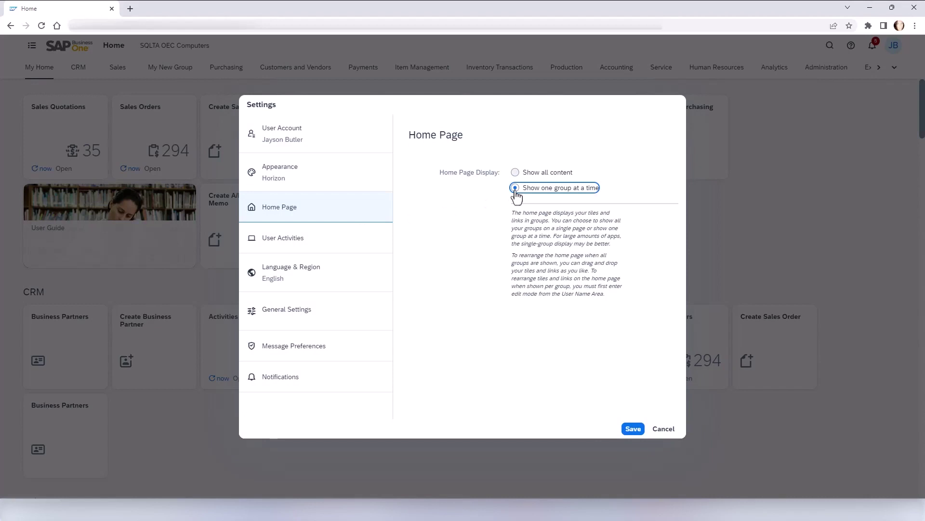
pyautogui.click(633, 429)
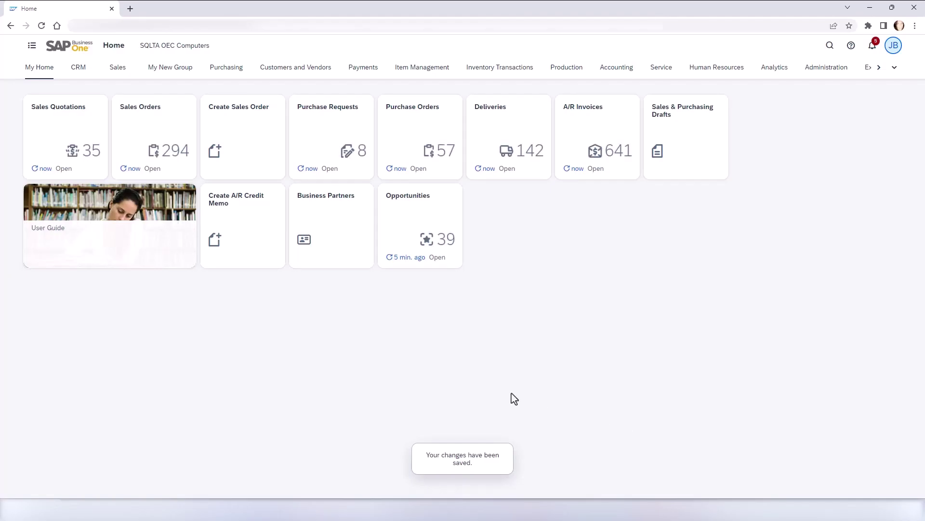
pyautogui.click(77, 71)
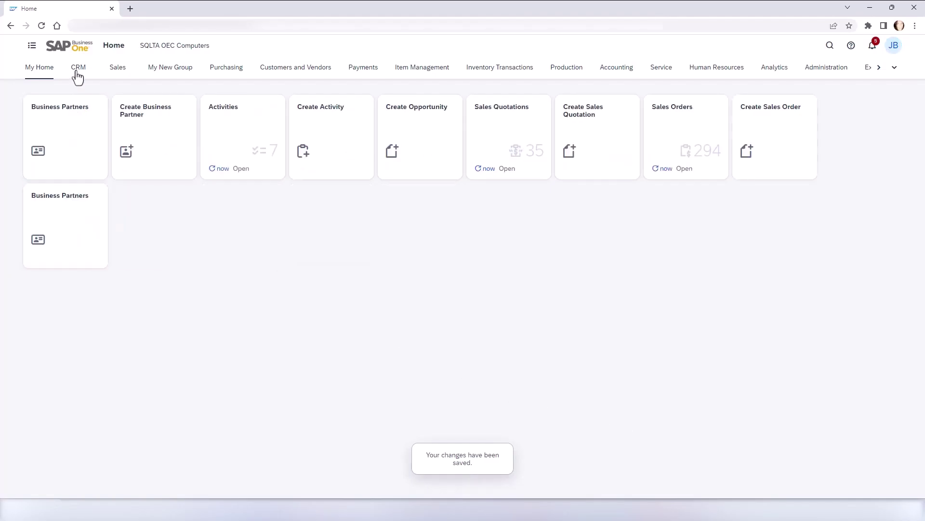
pyautogui.click(122, 73)
# Set the home page display to show all content and save the settings.
pyautogui.click(894, 46)
pyautogui.click(868, 139)
pyautogui.click(341, 214)
pyautogui.click(517, 173)
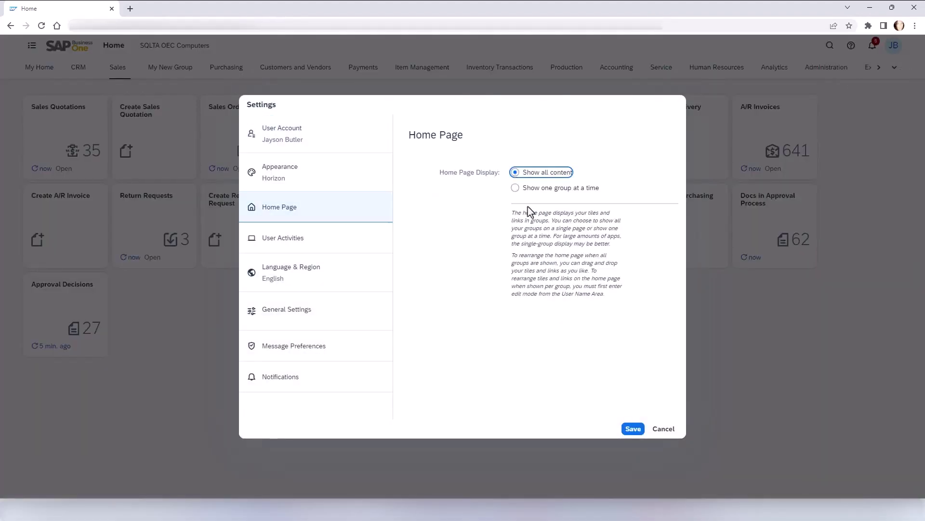
pyautogui.click(633, 428)
# Change the appearance theme to Belize High Contrast Black and save the settings.
pyautogui.click(894, 46)
pyautogui.click(867, 139)
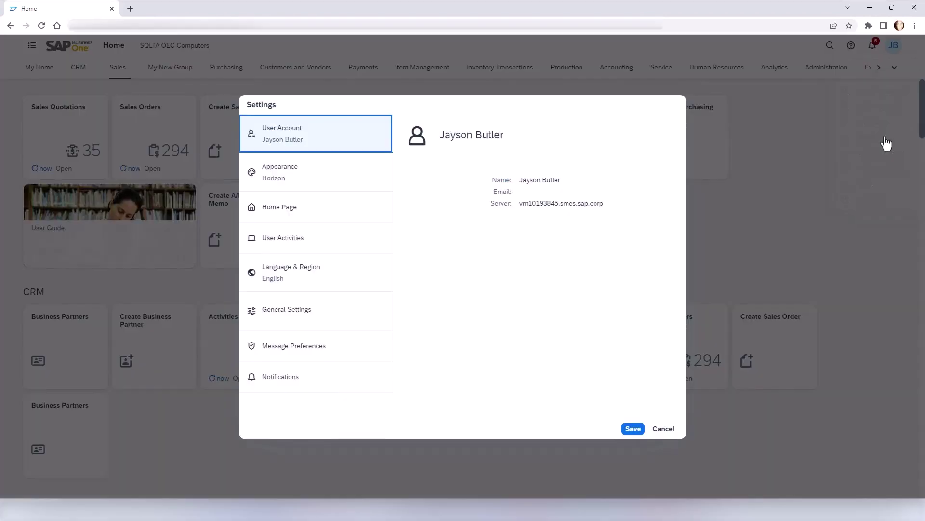
pyautogui.click(320, 174)
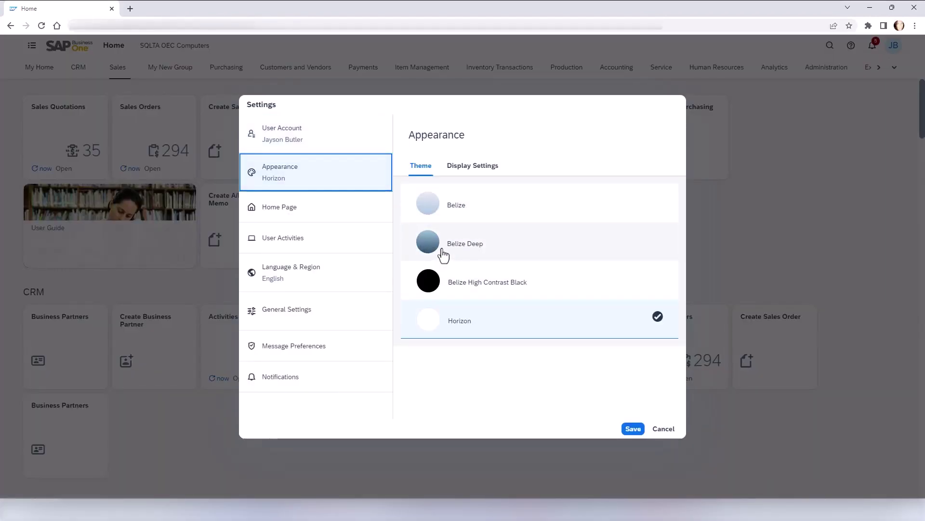
pyautogui.click(471, 284)
pyautogui.click(631, 430)
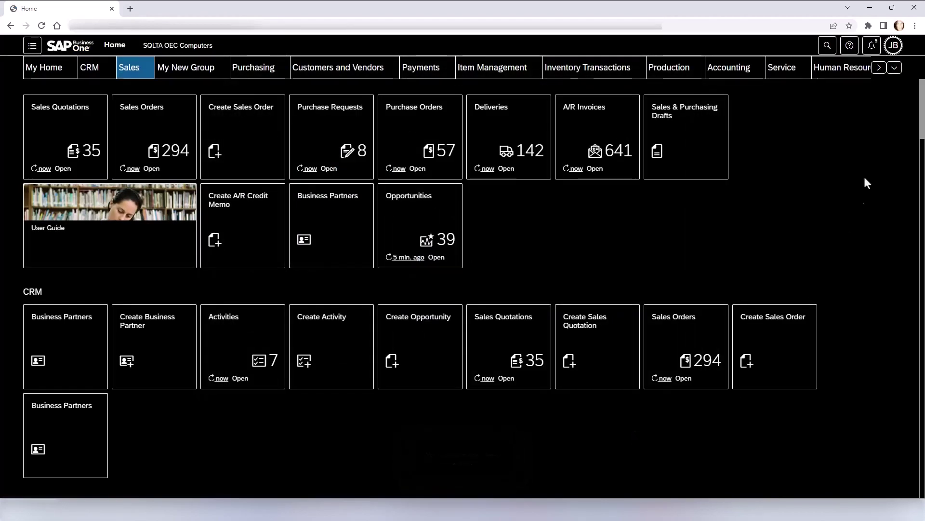
# Switch the appearance theme back to Horizon and save the settings.
pyautogui.click(893, 45)
pyautogui.click(863, 139)
pyautogui.click(282, 173)
pyautogui.click(448, 331)
pyautogui.click(640, 429)
# Review the available languages in the Language & Region settings and leave the settings without saving.
pyautogui.click(894, 46)
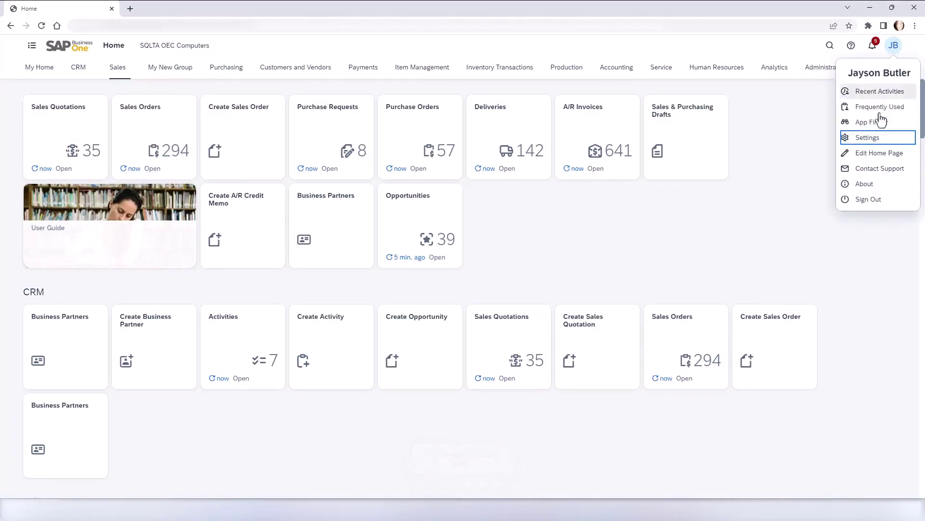
pyautogui.click(875, 138)
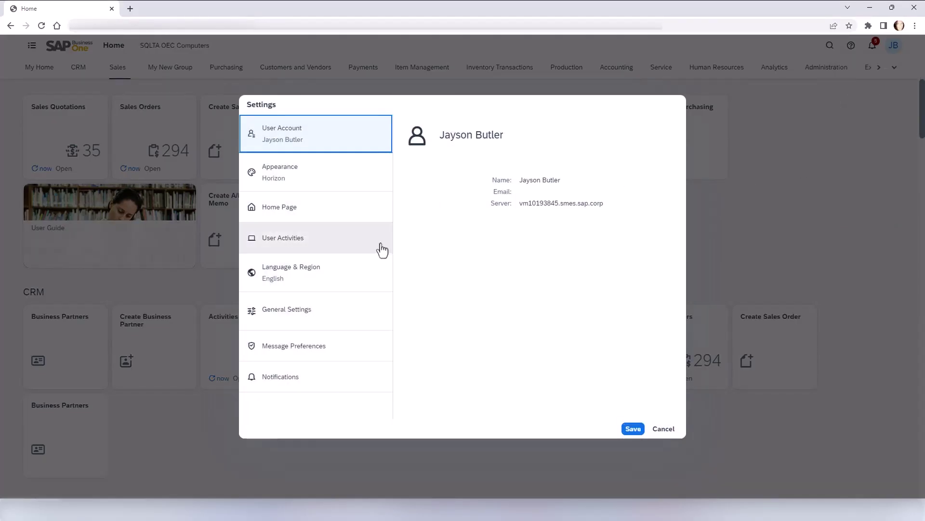
pyautogui.click(351, 269)
pyautogui.click(613, 173)
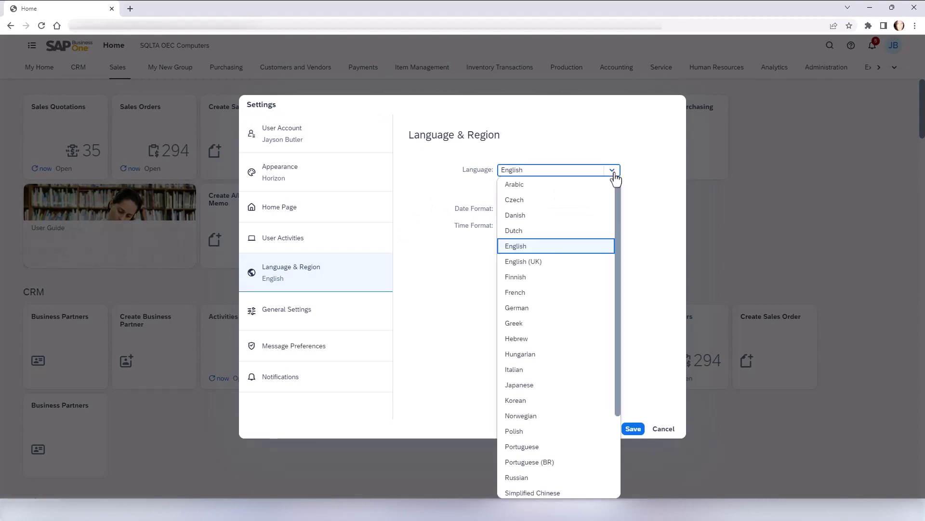
pyautogui.click(613, 173)
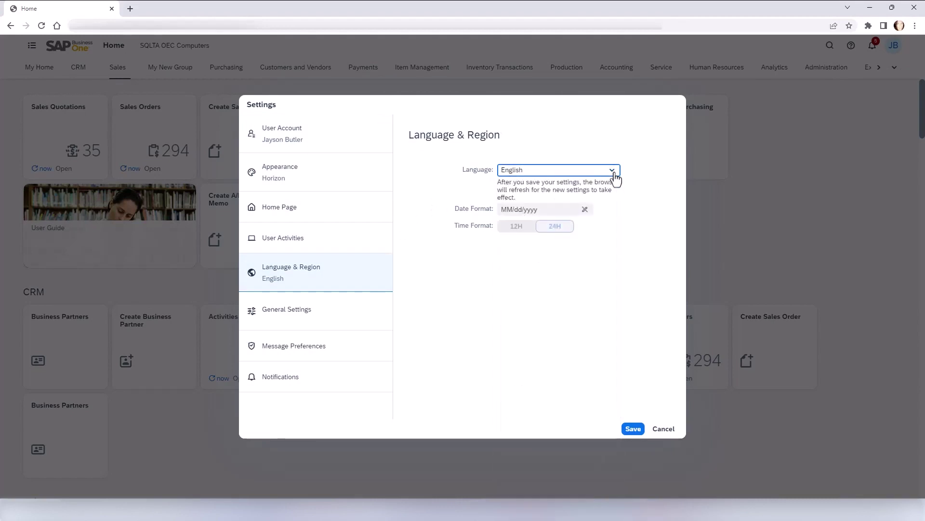
pyautogui.click(665, 429)
# Enlarge the browser's page zoom to 125%.
pyautogui.click(914, 25)
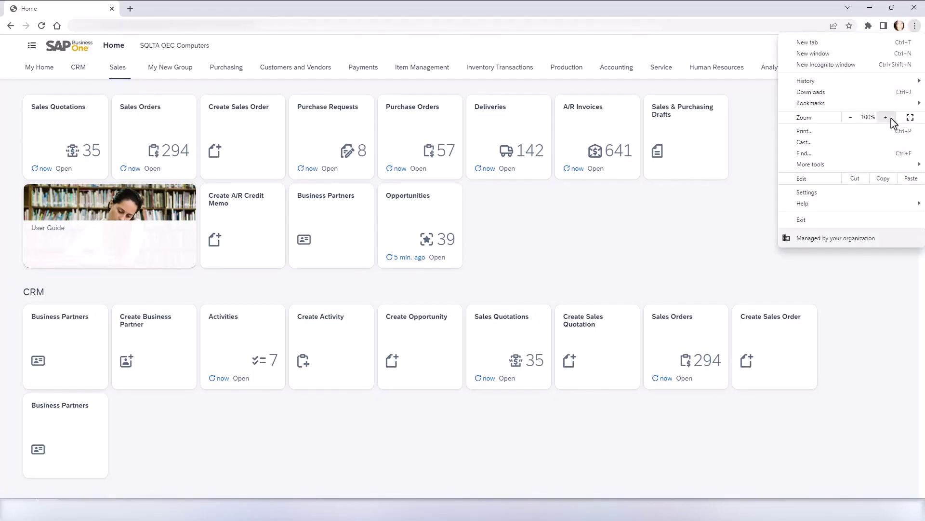
pyautogui.click(885, 117)
pyautogui.click(885, 117)
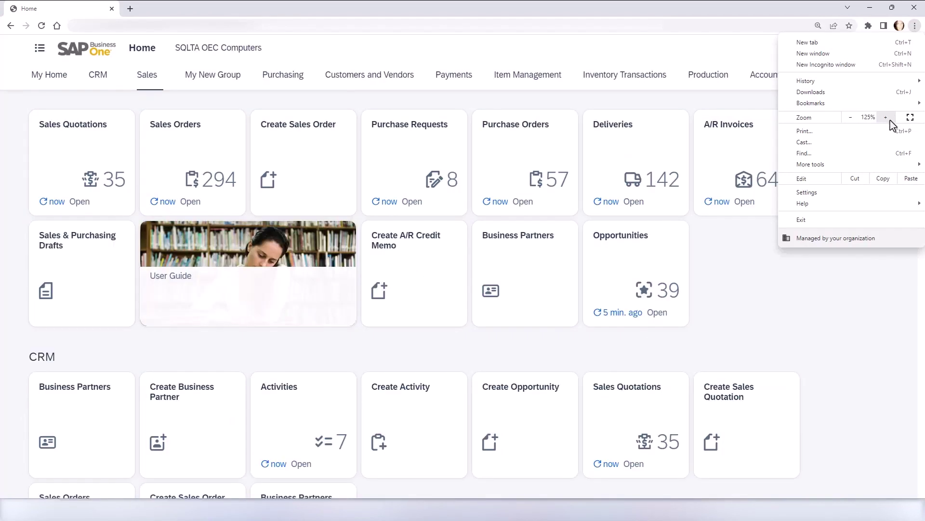